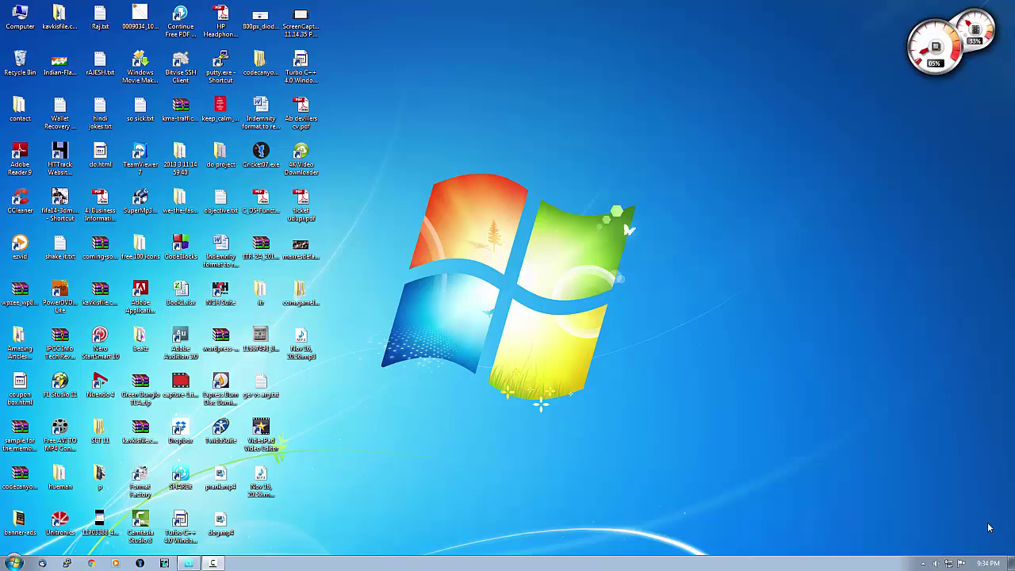
Refresh the desktop, then start the Expression Encoder 4 download from Microsoft Download Center in Chrome.
{"action": "right_click", "coordinate": [716, 297]}
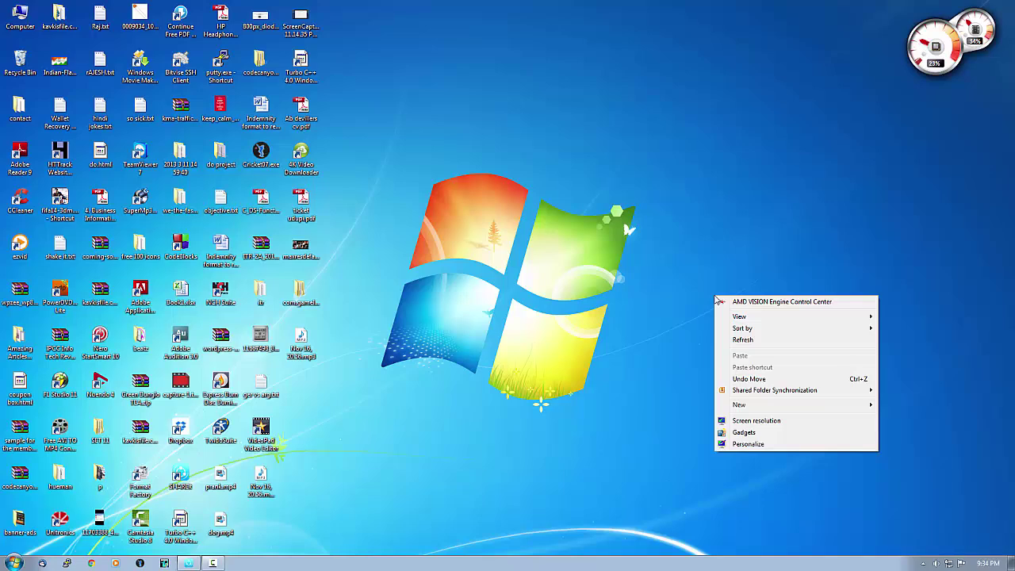
{"action": "left_click", "coordinate": [786, 341]}
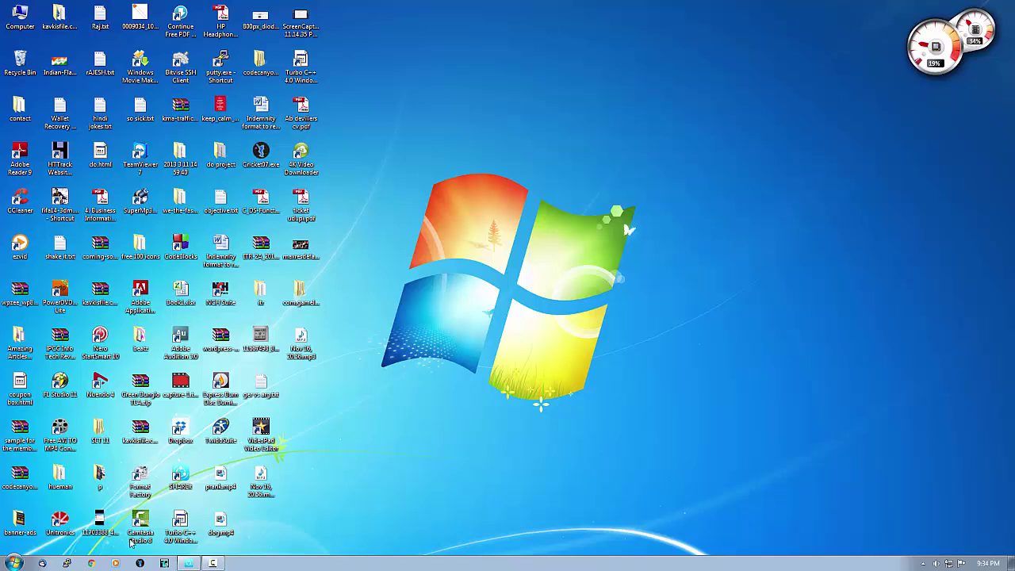
{"action": "left_click", "coordinate": [92, 564]}
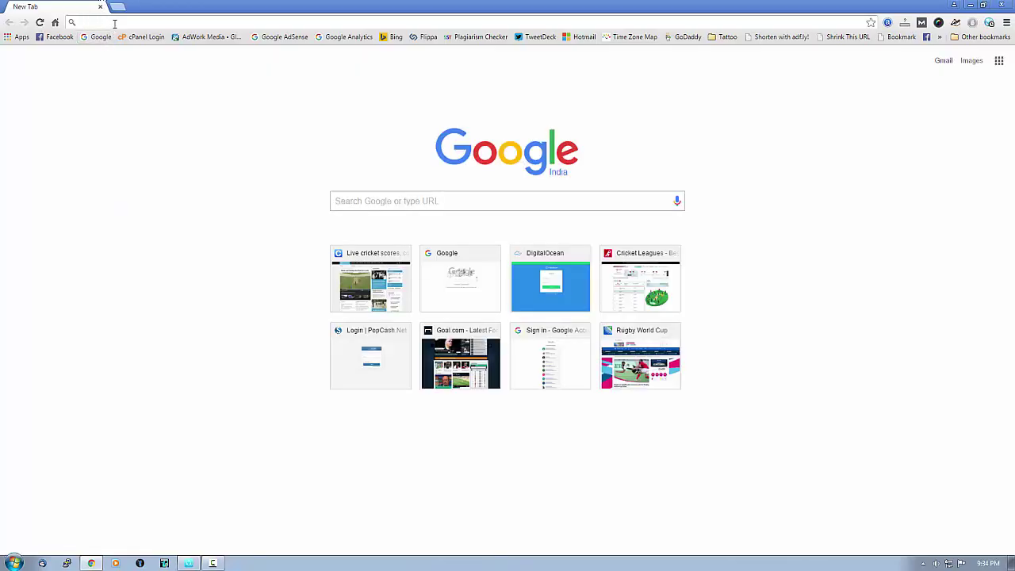
{"action": "type", "text": "mic"}
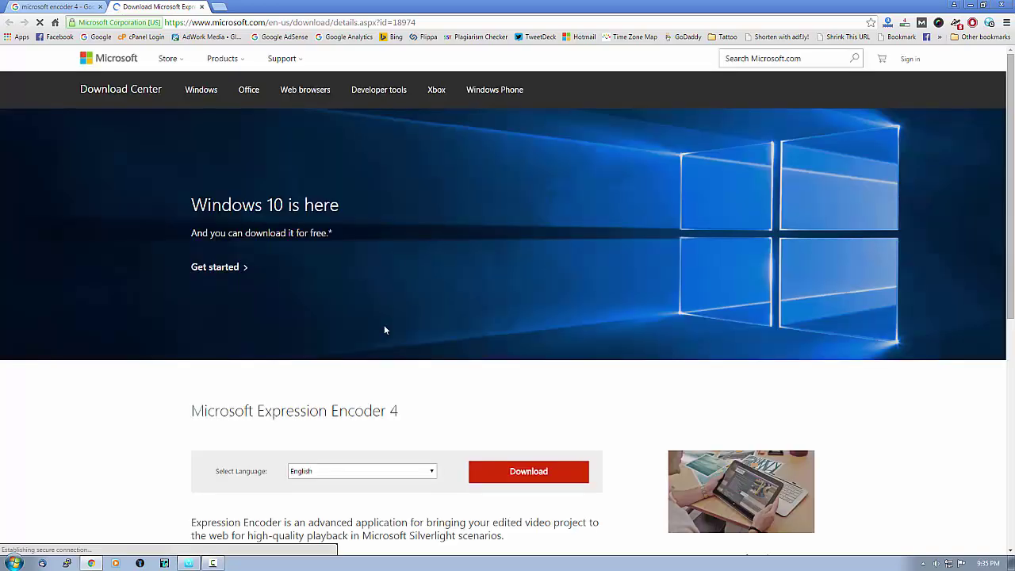
{"action": "scroll", "coordinate": [492, 412], "scroll_direction": "down", "scroll_amount": 1}
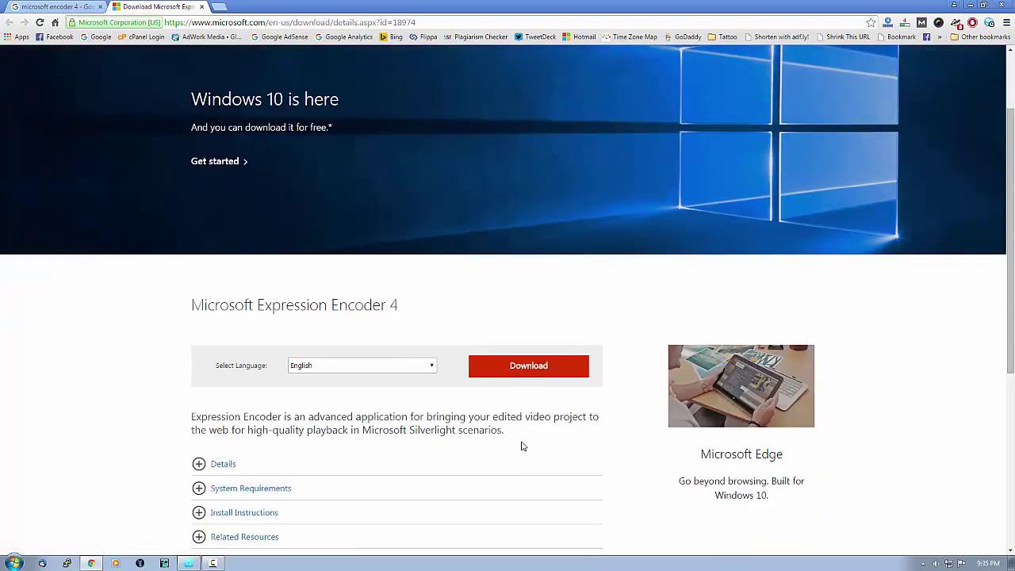
{"action": "left_click", "coordinate": [534, 368]}
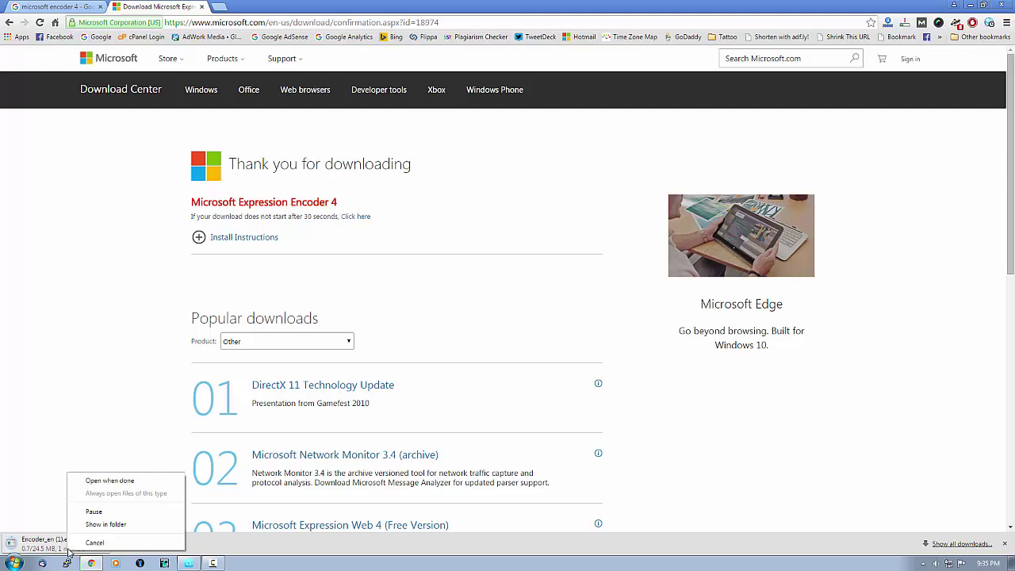
Pause the download, close Chrome and confirm cancelling the download.
{"action": "left_click", "coordinate": [95, 514]}
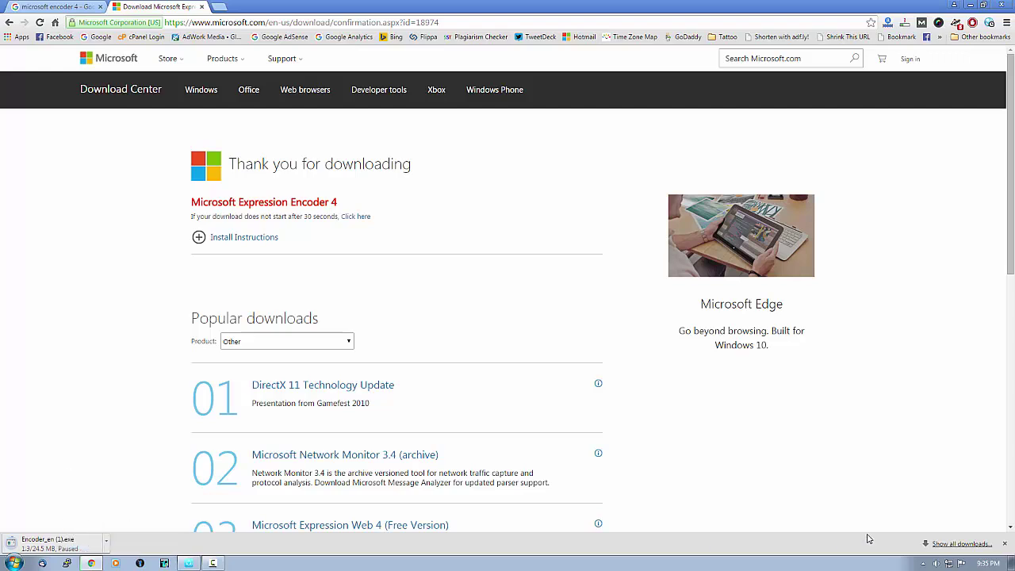
{"action": "left_click", "coordinate": [1005, 542]}
{"action": "left_click", "coordinate": [999, 5]}
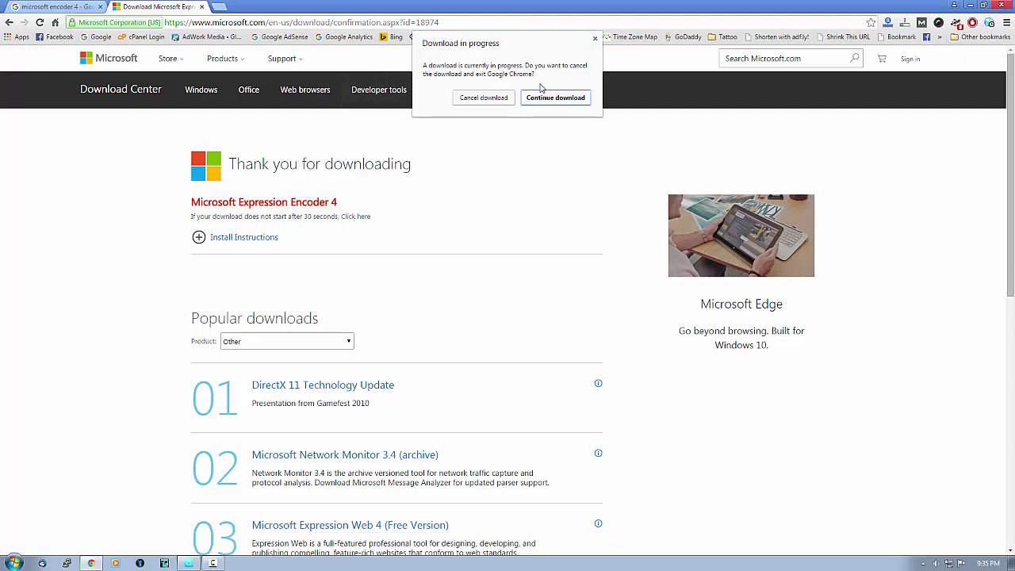
{"action": "left_click", "coordinate": [505, 97]}
Refresh the desktop and launch Expression Encoder 4 Screen Capture from a Start-menu search for 'micro'.
{"action": "right_click", "coordinate": [464, 188]}
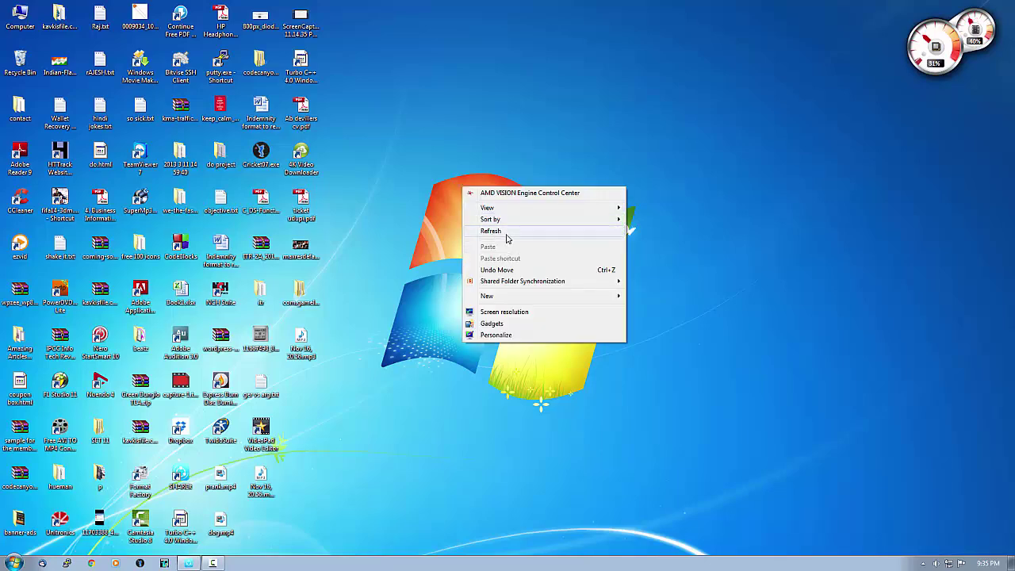
{"action": "right_click", "coordinate": [503, 229]}
{"action": "left_click", "coordinate": [533, 278]}
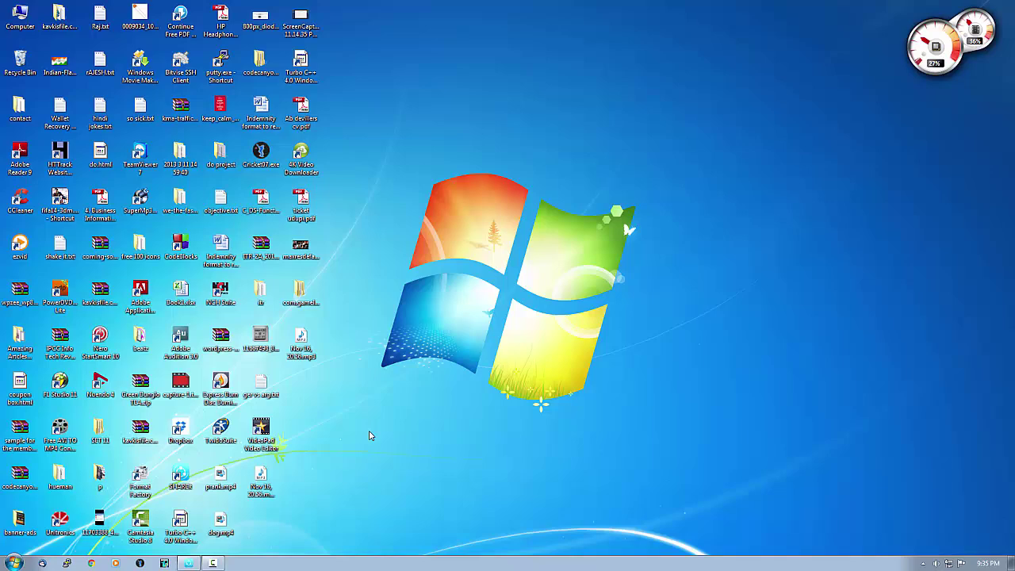
{"action": "left_click", "coordinate": [16, 561]}
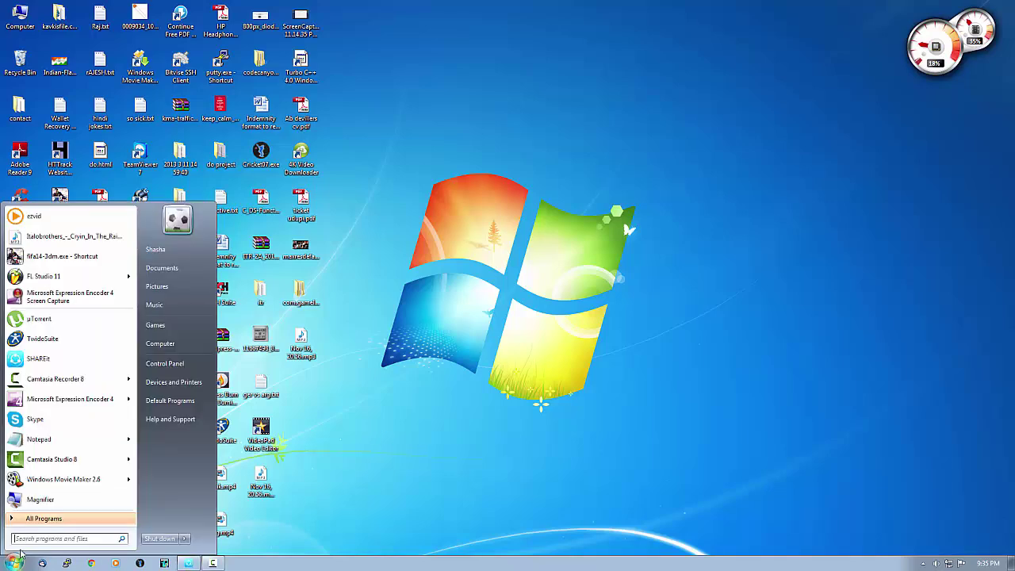
{"action": "type", "text": "micro"}
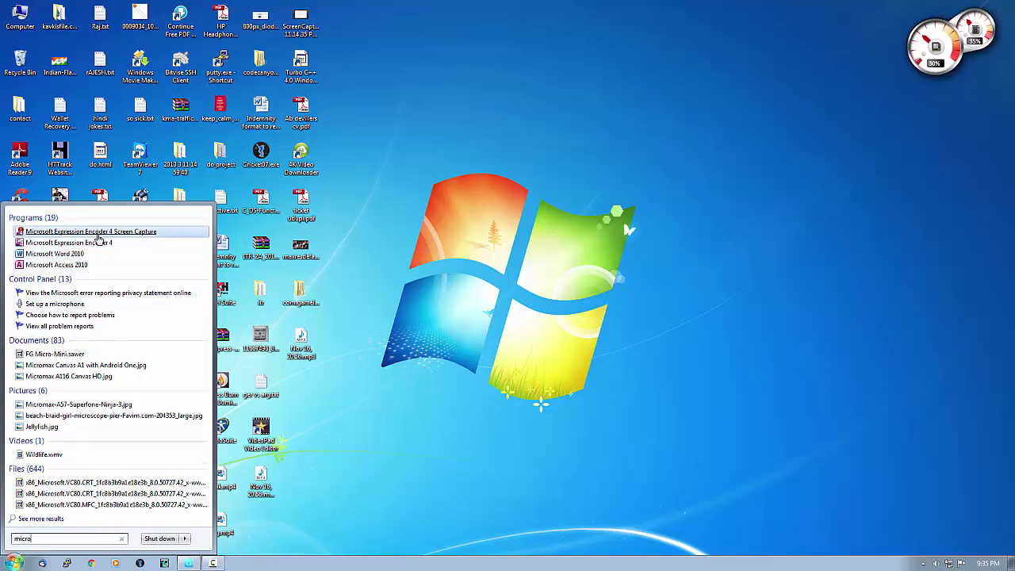
{"action": "left_click", "coordinate": [98, 233]}
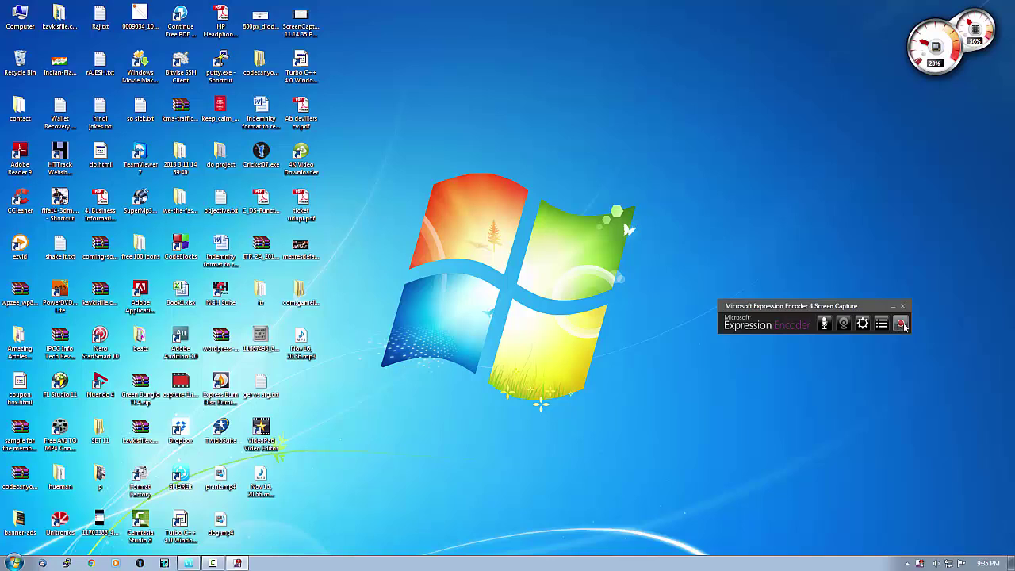
Start recording the full 1920 × 1080 region, dismissing the hidden-toolbar warning.
{"action": "left_click", "coordinate": [901, 323]}
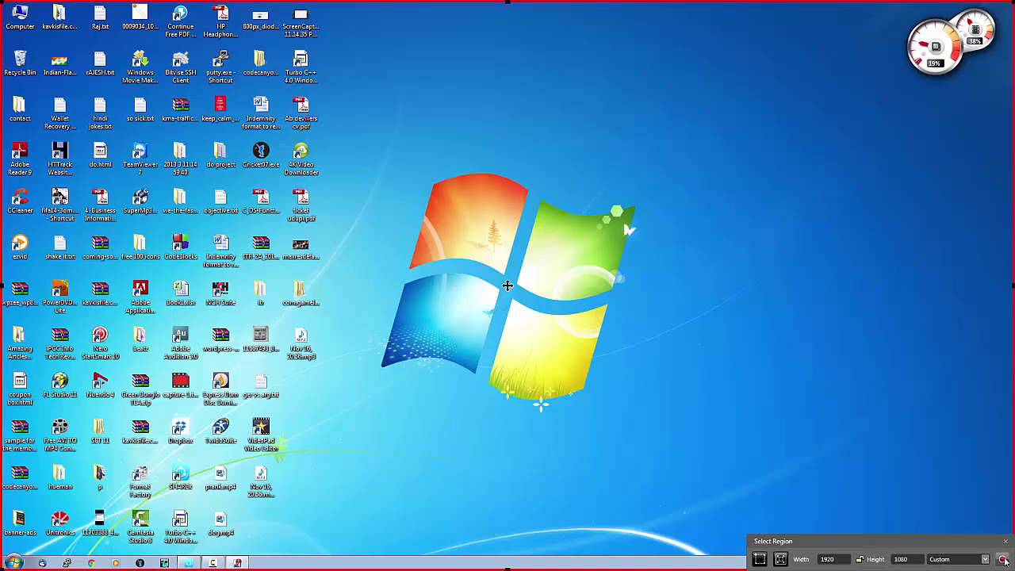
{"action": "left_click", "coordinate": [1004, 560]}
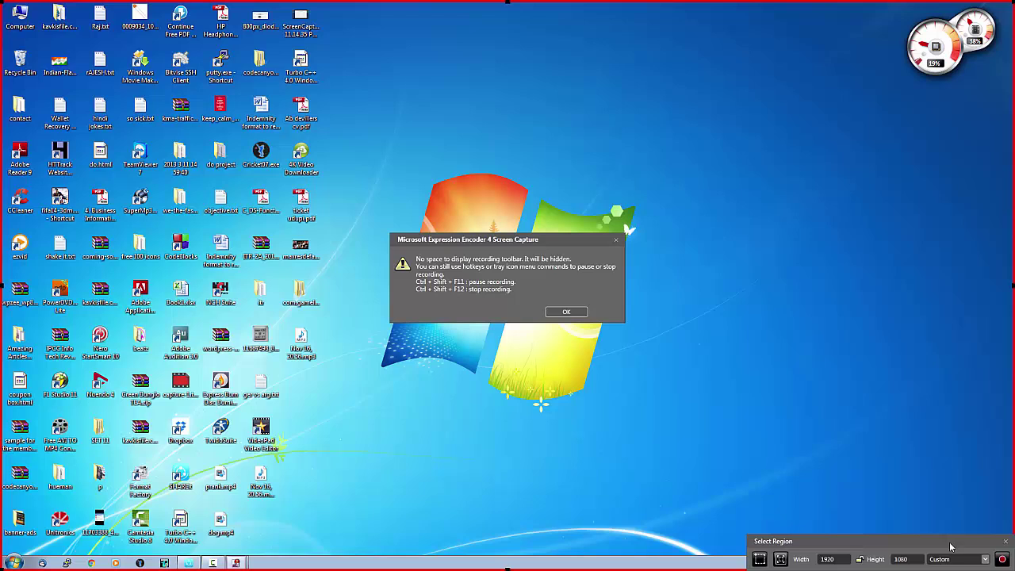
{"action": "left_click", "coordinate": [582, 314]}
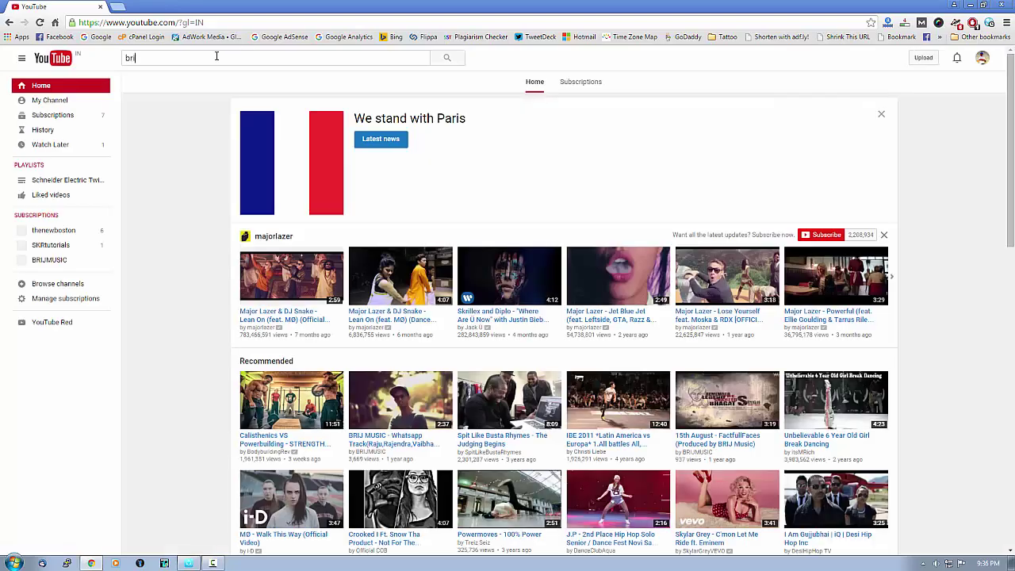
Search YouTube for 'brij music', play Money On ma Mind, pause it at 0:58 and minimize Chrome.
{"action": "type", "text": "j mu"}
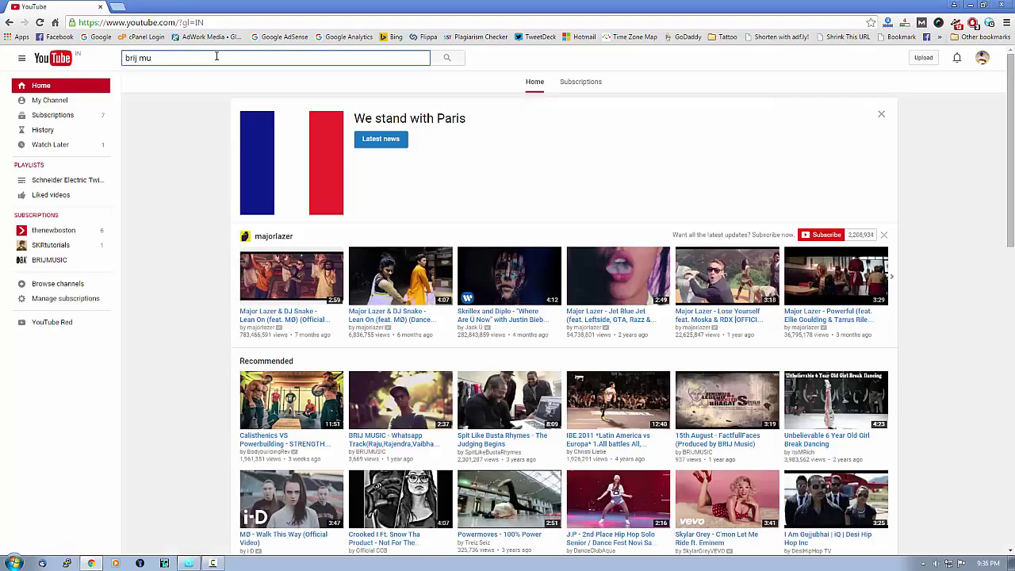
{"action": "type", "text": "sic"}
{"action": "key", "text": "Return"}
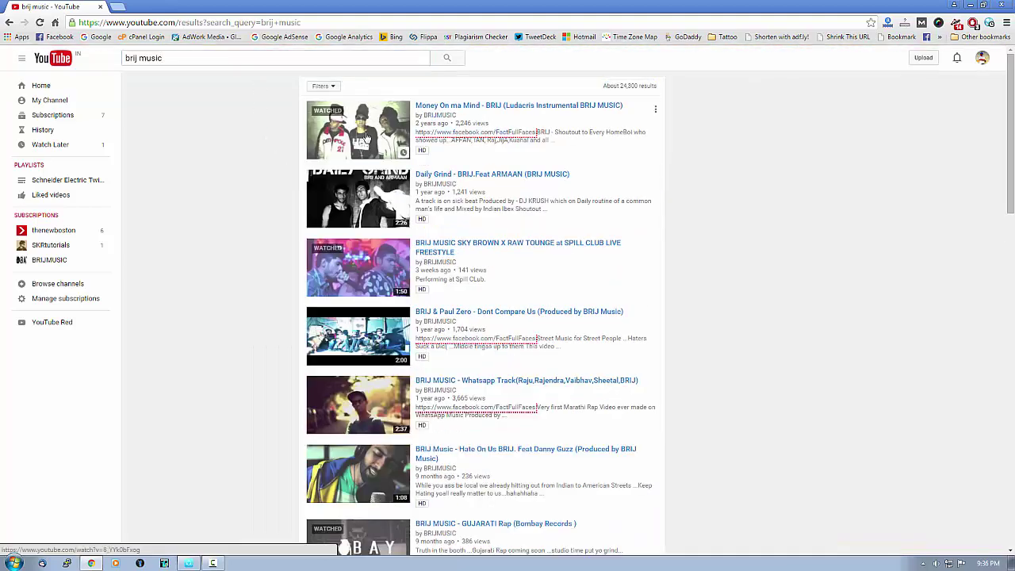
{"action": "left_click", "coordinate": [365, 136]}
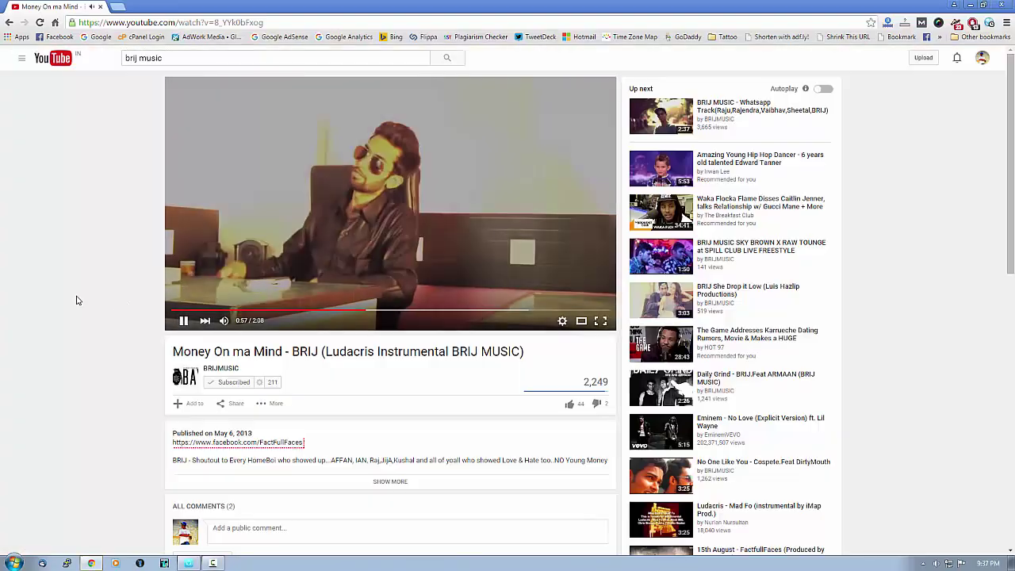
{"action": "left_click", "coordinate": [181, 321]}
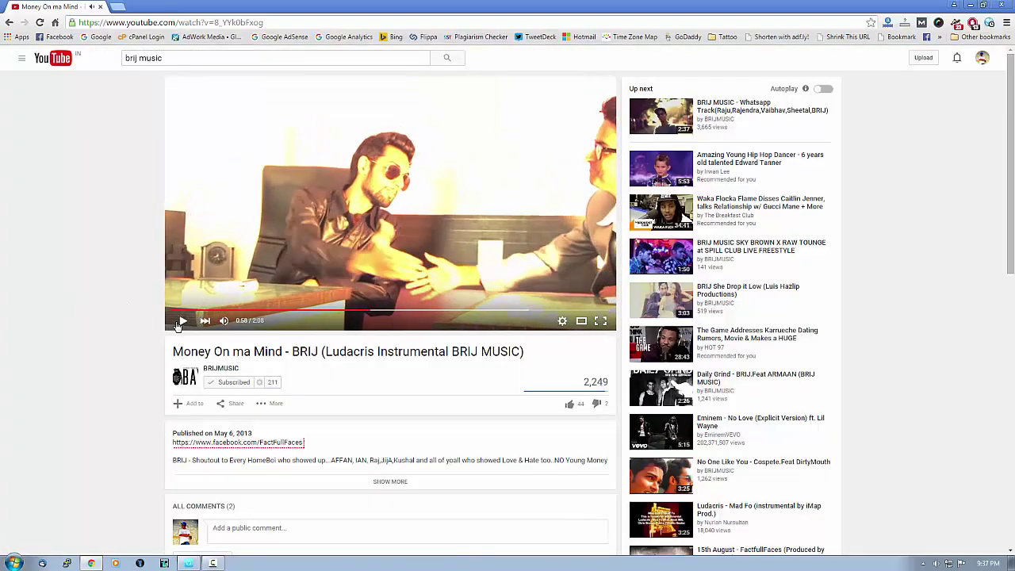
{"action": "left_click", "coordinate": [999, 5]}
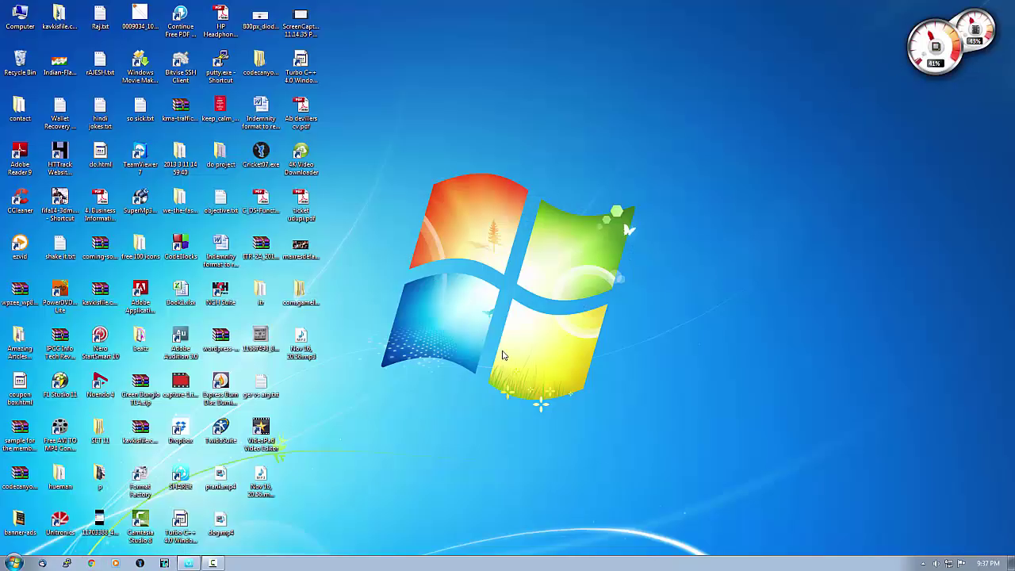
From the tray icon's Screen Capture window, send the 9.36.12 PM capture to Expression Encoder 4.
{"action": "left_click", "coordinate": [923, 564]}
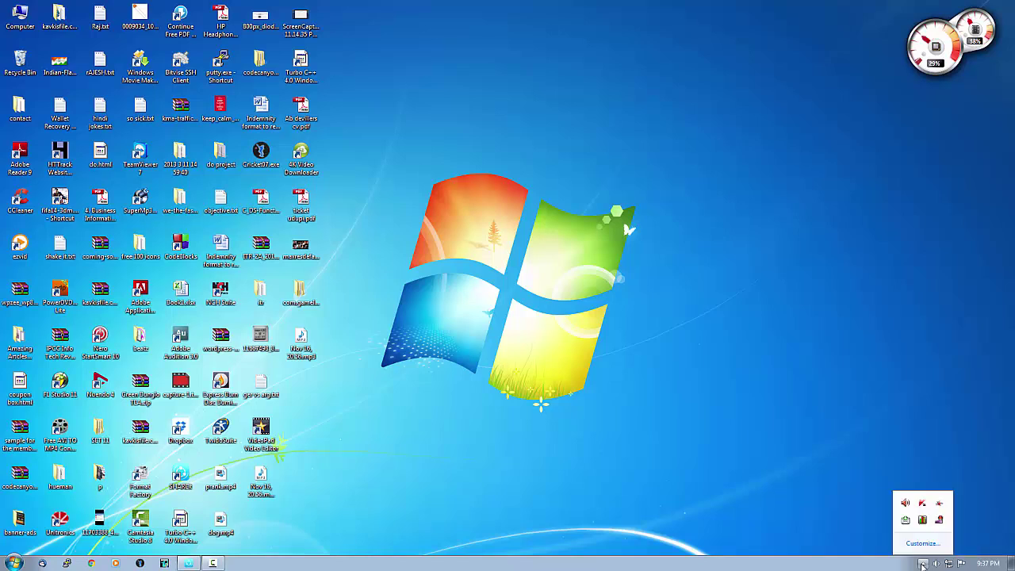
{"action": "right_click", "coordinate": [940, 524]}
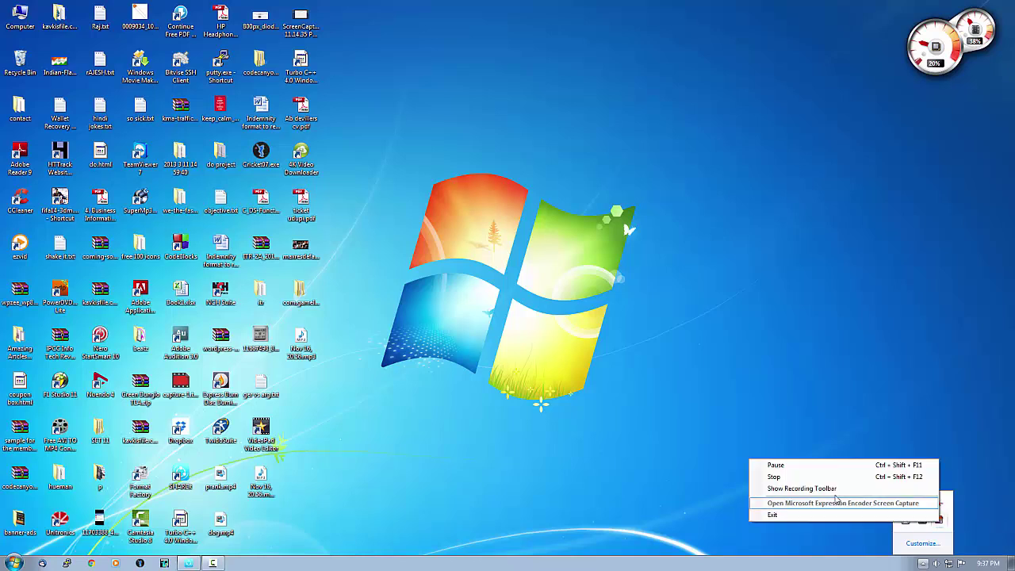
{"action": "left_click", "coordinate": [817, 480]}
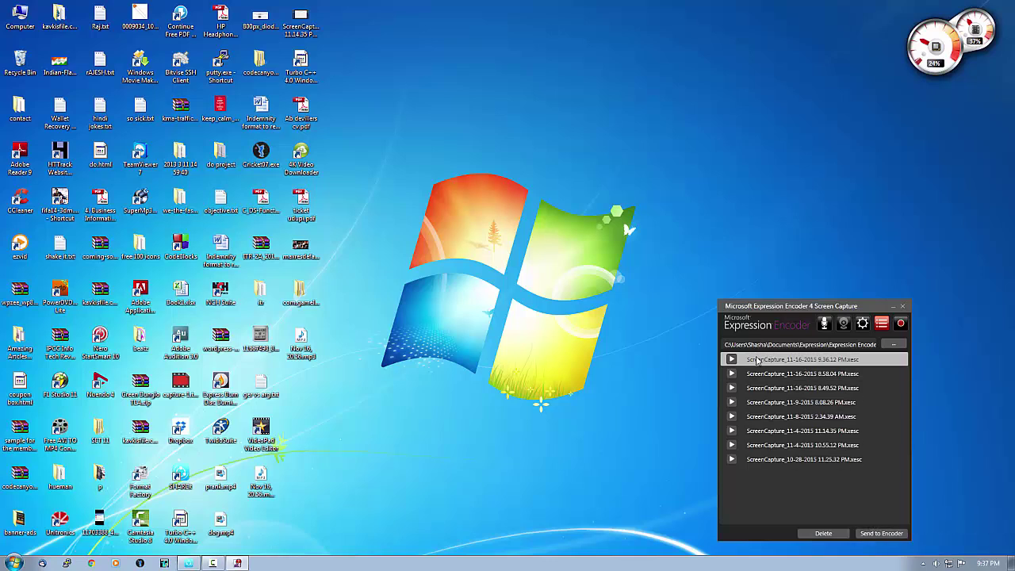
{"action": "left_click", "coordinate": [881, 533]}
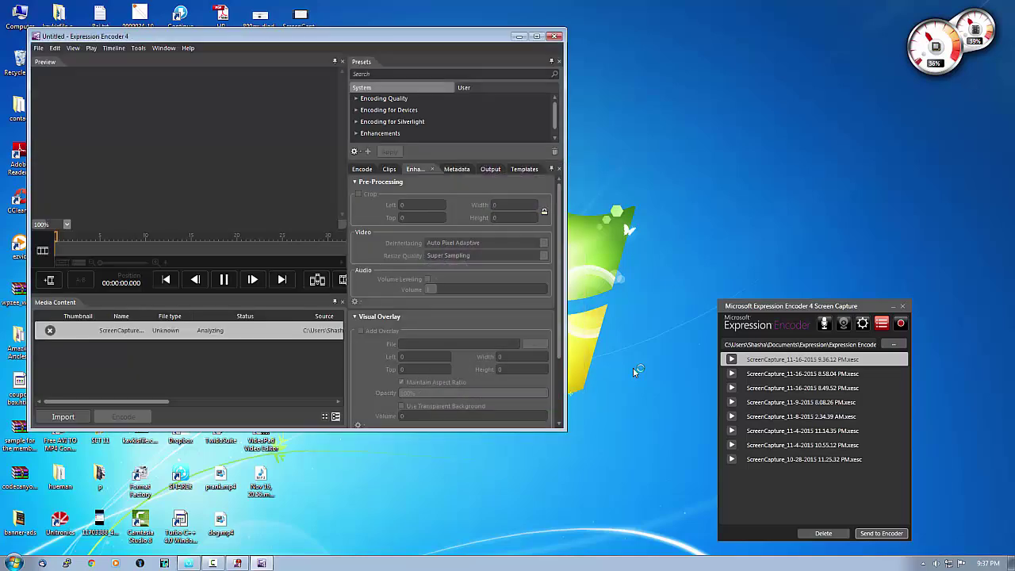
Maximize the encoder window and preview the capture's first ten seconds.
{"action": "left_click", "coordinate": [538, 37]}
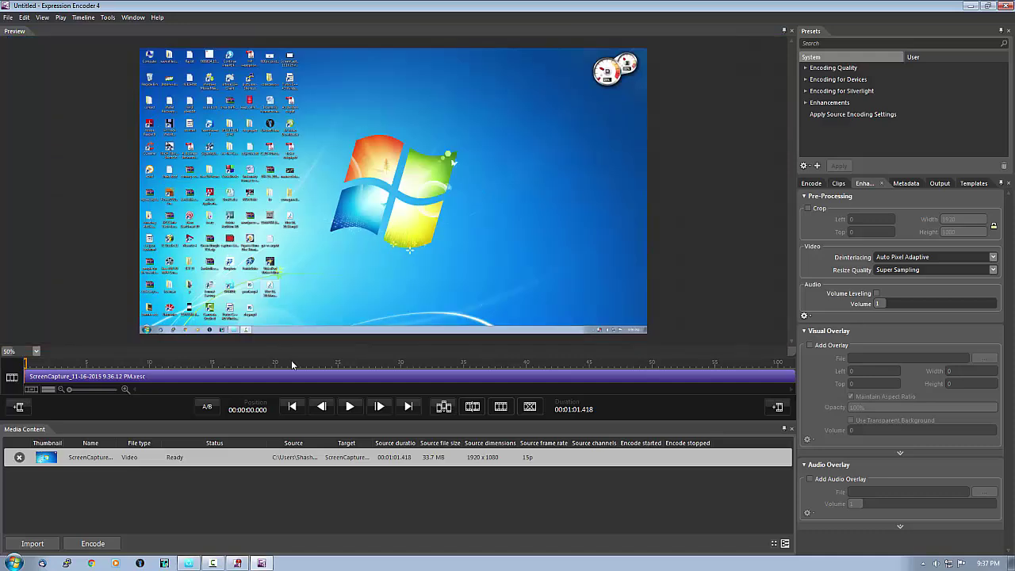
{"action": "left_click", "coordinate": [351, 407]}
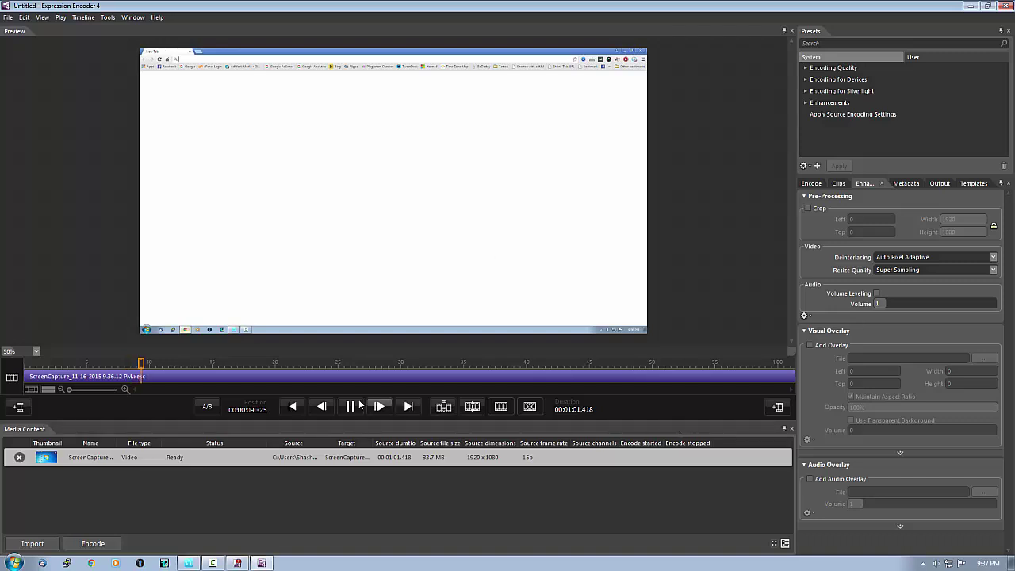
{"action": "left_click", "coordinate": [351, 406]}
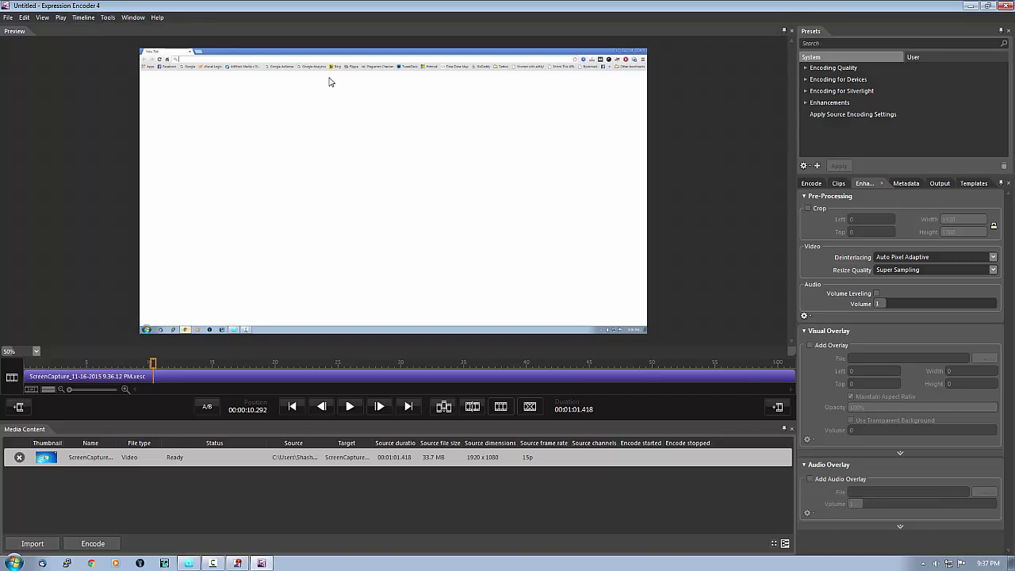
Toggle the Enhance panel off and back on through the Window menu.
{"action": "left_click", "coordinate": [133, 19]}
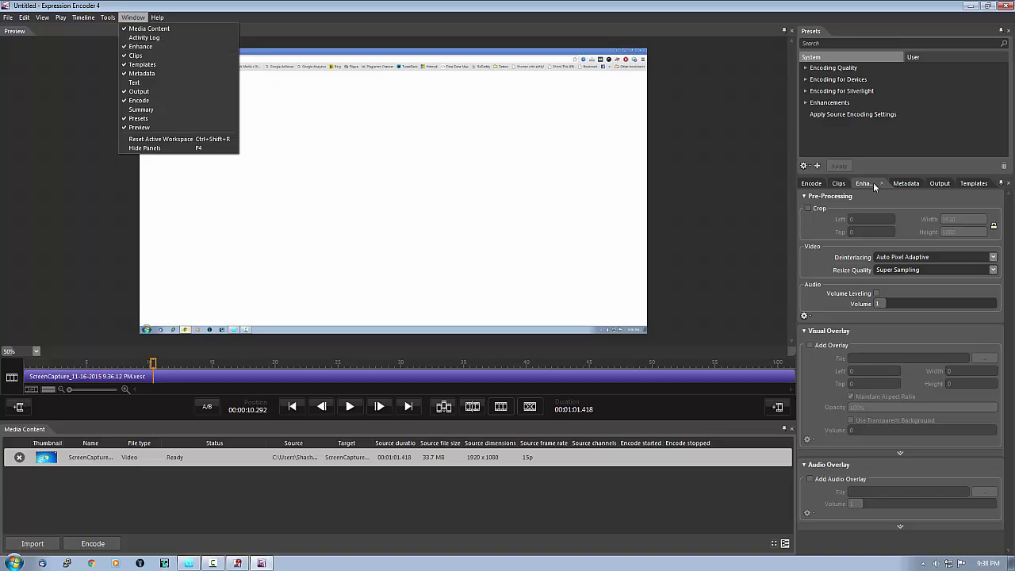
{"action": "left_click", "coordinate": [135, 46]}
{"action": "left_click", "coordinate": [132, 17]}
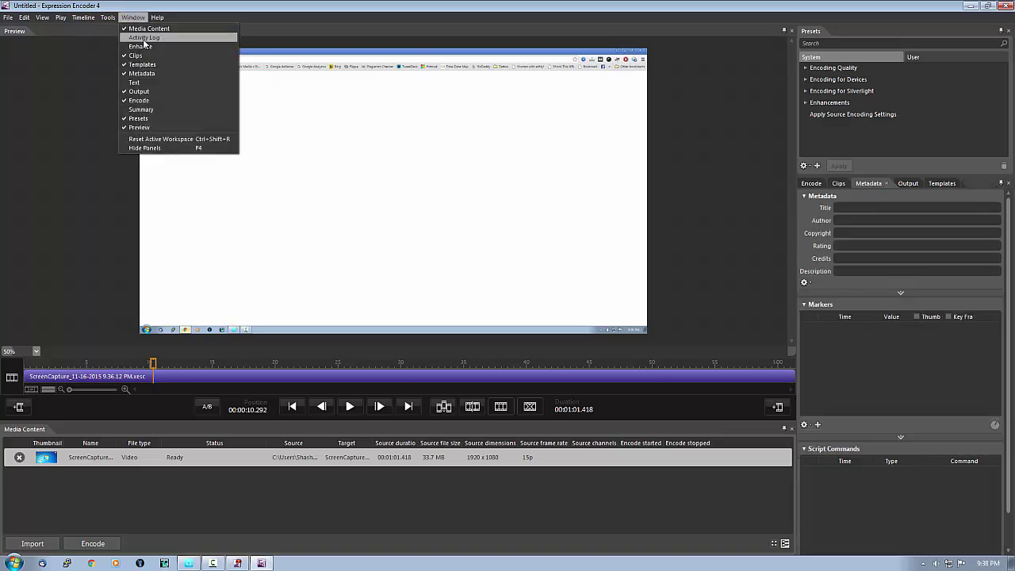
{"action": "left_click", "coordinate": [135, 44]}
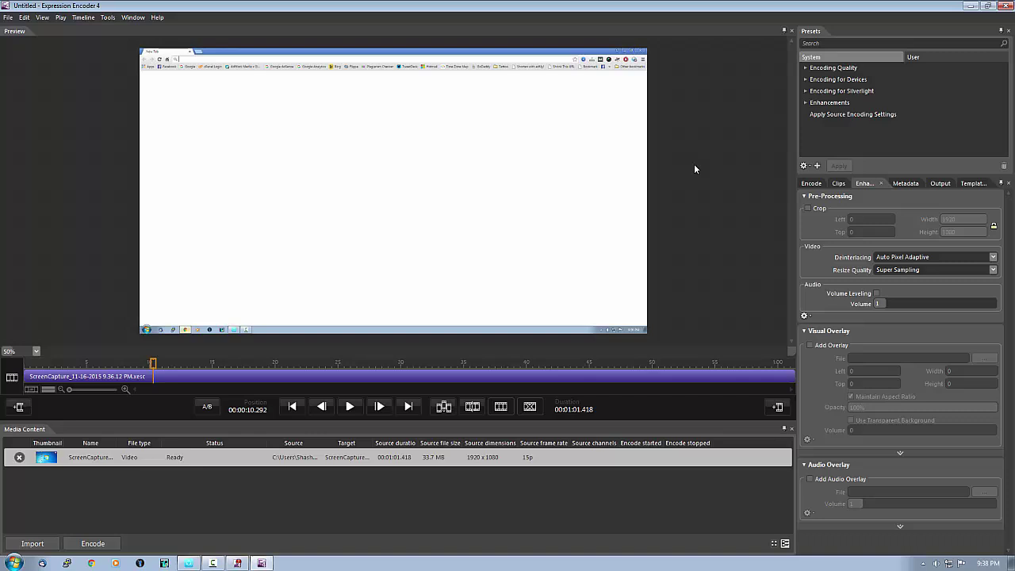
Add the B.o.B Airplanes instrumental MP3 as an audio overlay and play the capture from the start.
{"action": "left_click", "coordinate": [810, 479]}
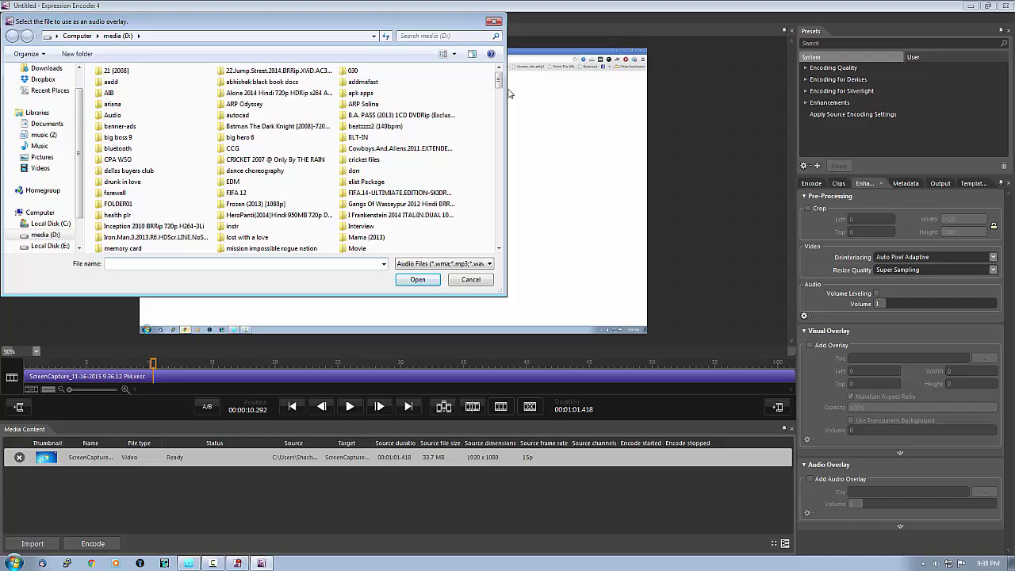
{"action": "left_click_drag", "start_coordinate": [498, 80], "coordinate": [492, 140]}
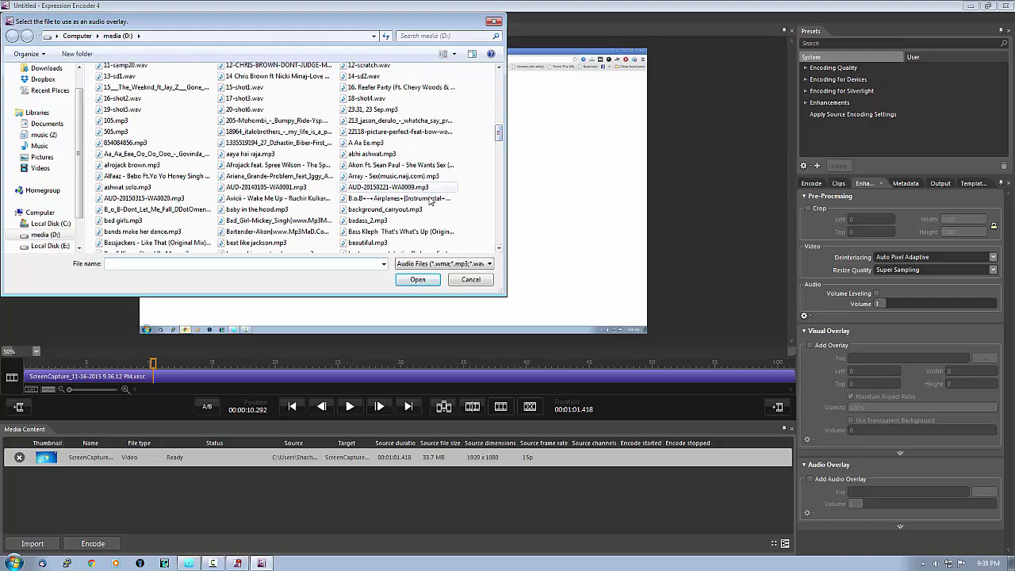
{"action": "left_click", "coordinate": [399, 198]}
{"action": "left_click", "coordinate": [417, 279]}
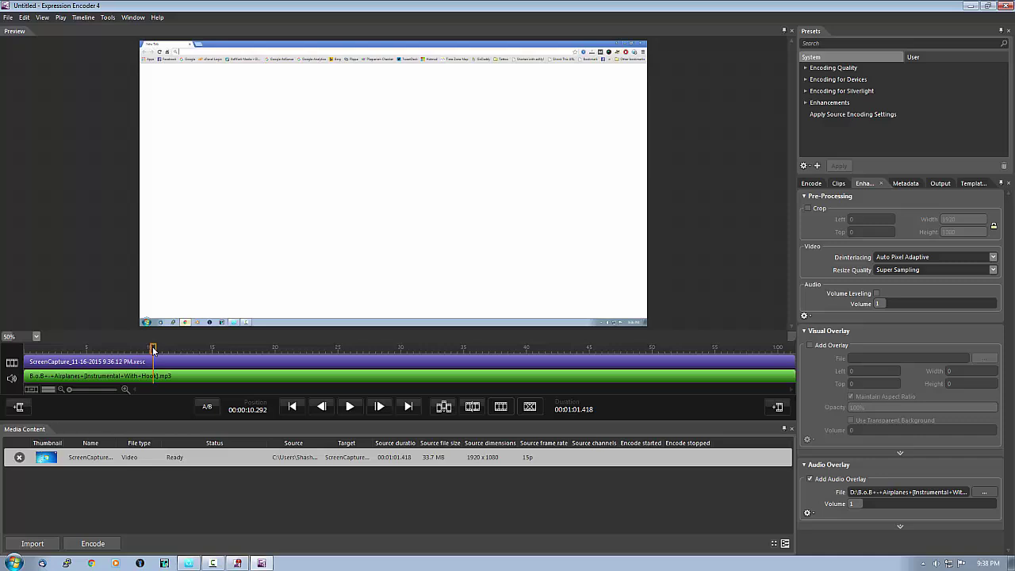
{"action": "left_click_drag", "start_coordinate": [155, 350], "coordinate": [26, 353]}
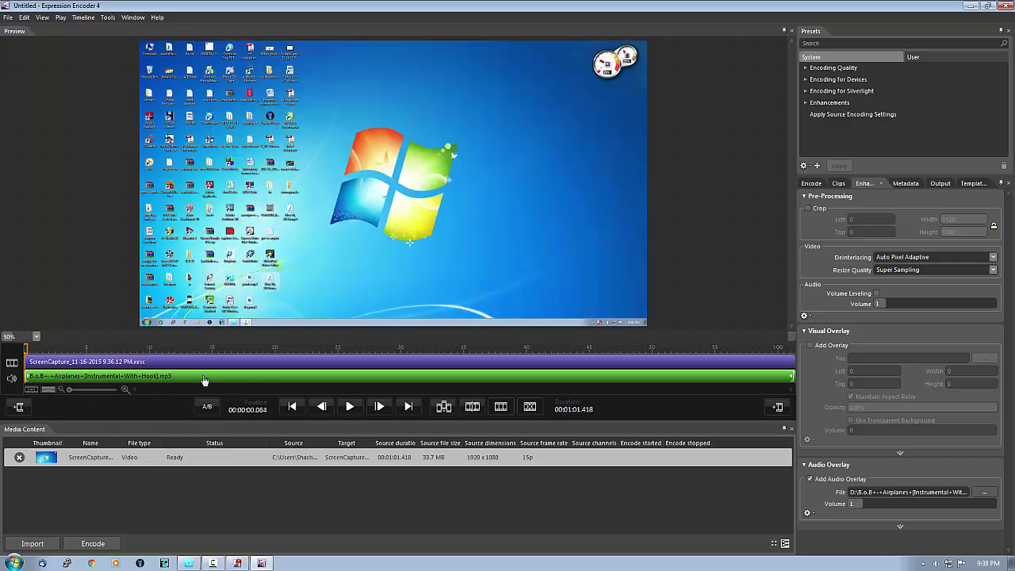
{"action": "left_click", "coordinate": [349, 407]}
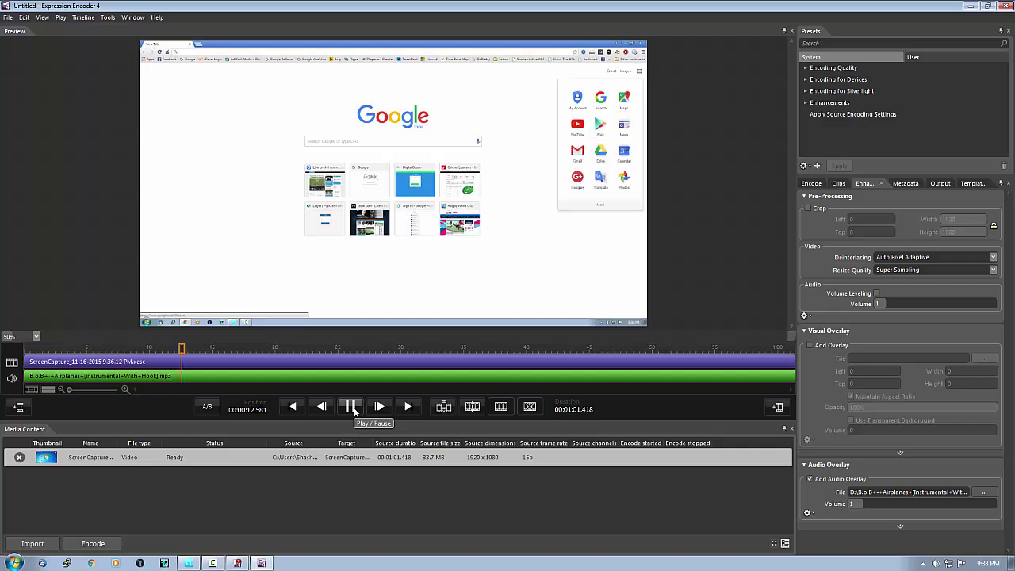
Pause the preview at about 14 seconds and open the File menu.
{"action": "left_click", "coordinate": [351, 407]}
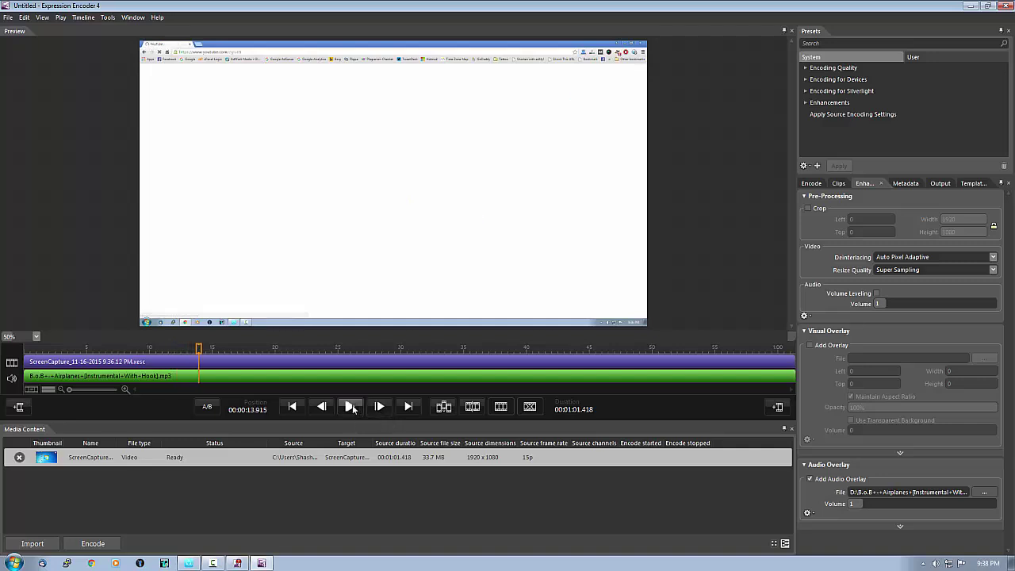
{"action": "left_click", "coordinate": [12, 22]}
Close the job Save As dialog without saving and start encoding the capture to WMV.
{"action": "left_click", "coordinate": [38, 68]}
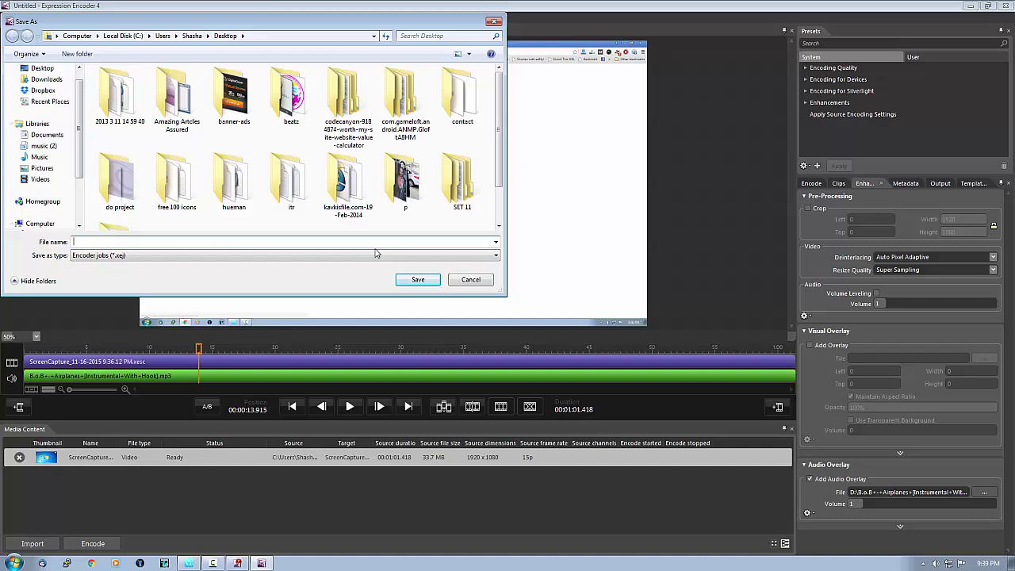
{"action": "left_click", "coordinate": [494, 21]}
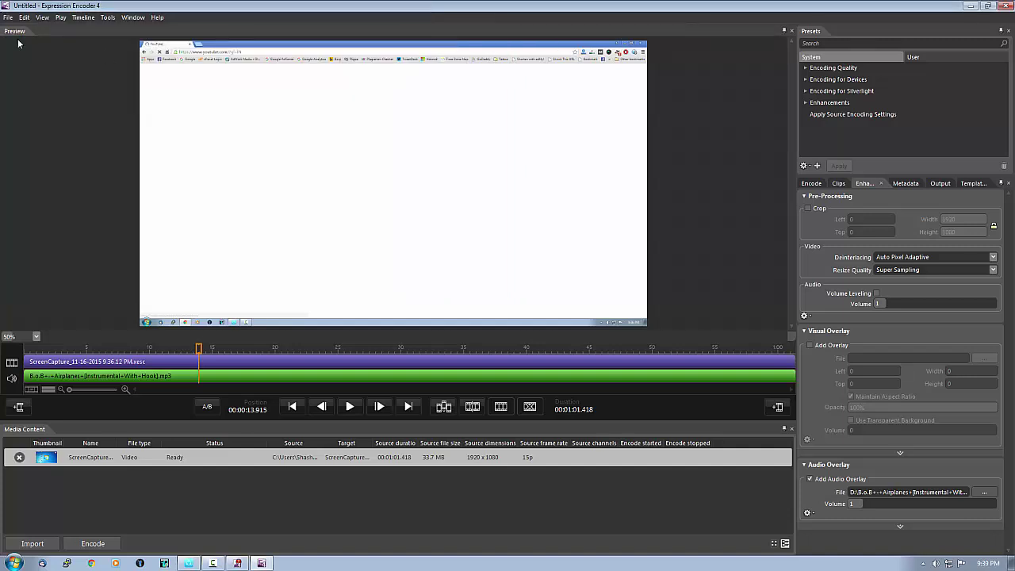
{"action": "left_click", "coordinate": [8, 21]}
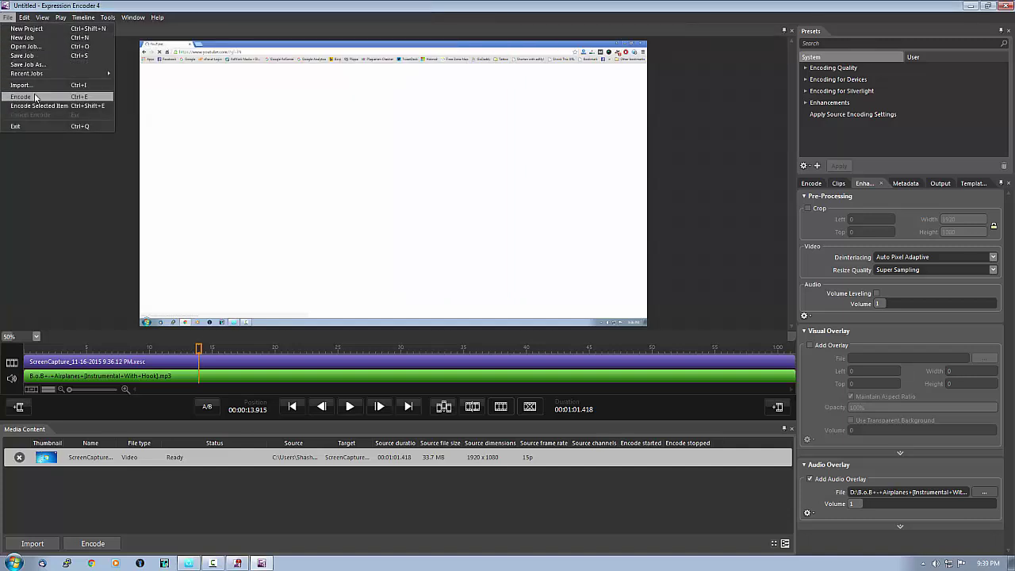
{"action": "left_click", "coordinate": [35, 97]}
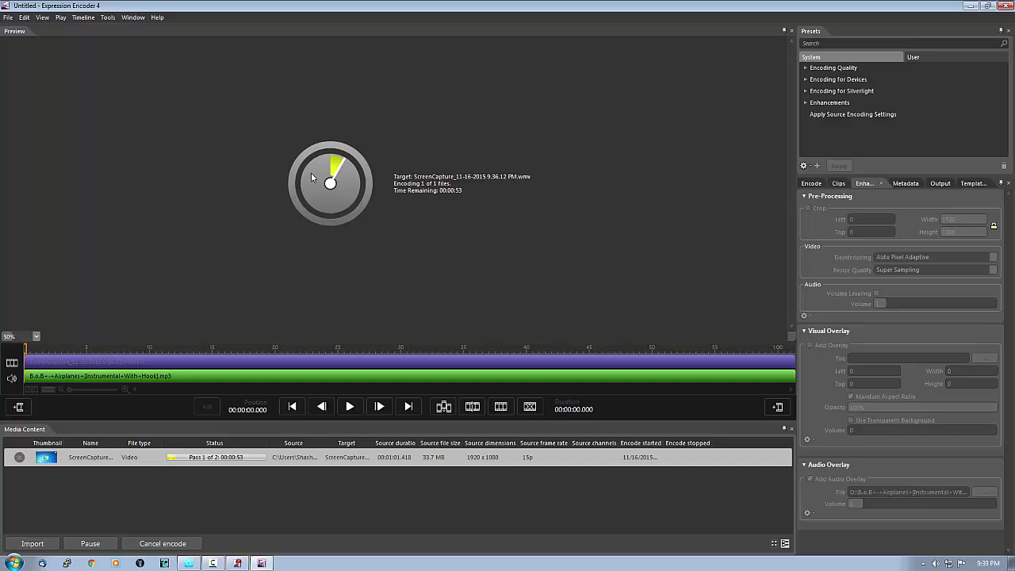
Cancel the running encode and confirm with Yes.
{"action": "left_click", "coordinate": [7, 16]}
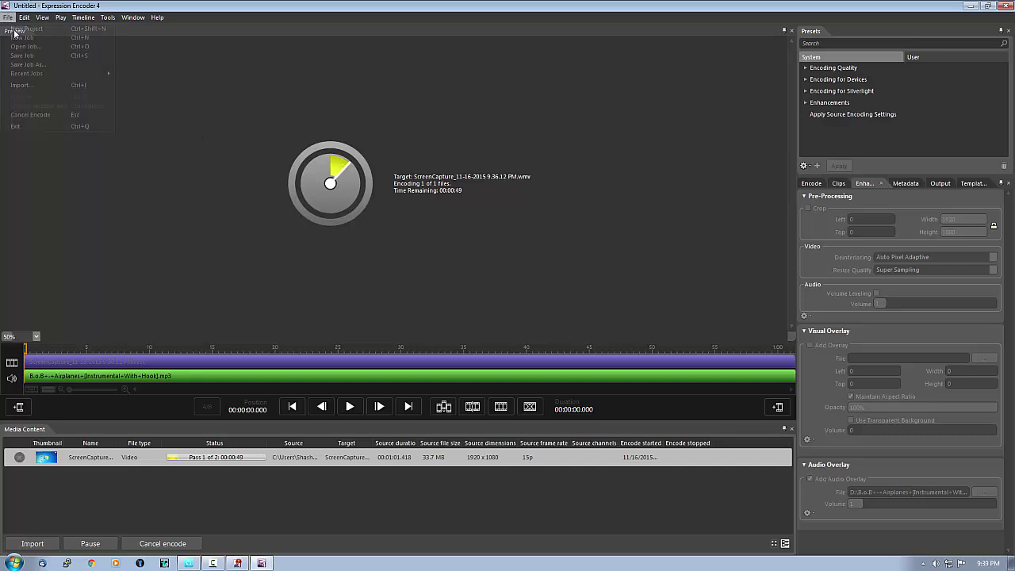
{"action": "left_click", "coordinate": [32, 116]}
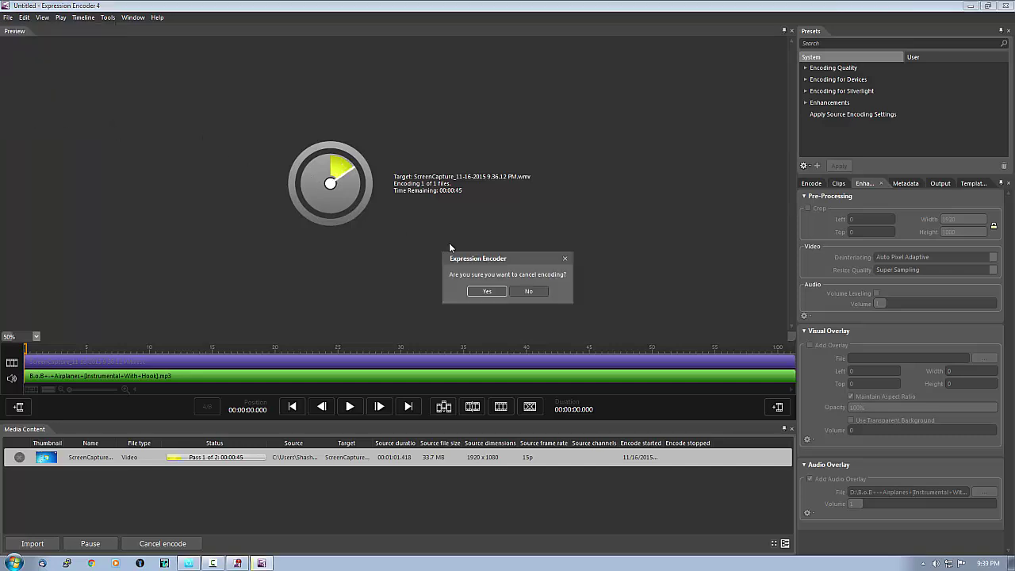
{"action": "left_click", "coordinate": [484, 290]}
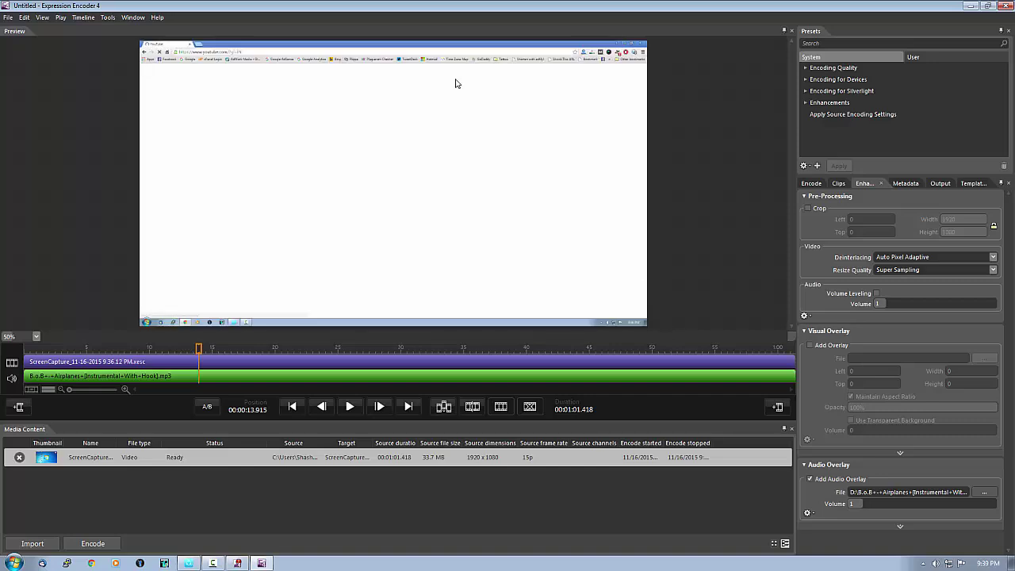